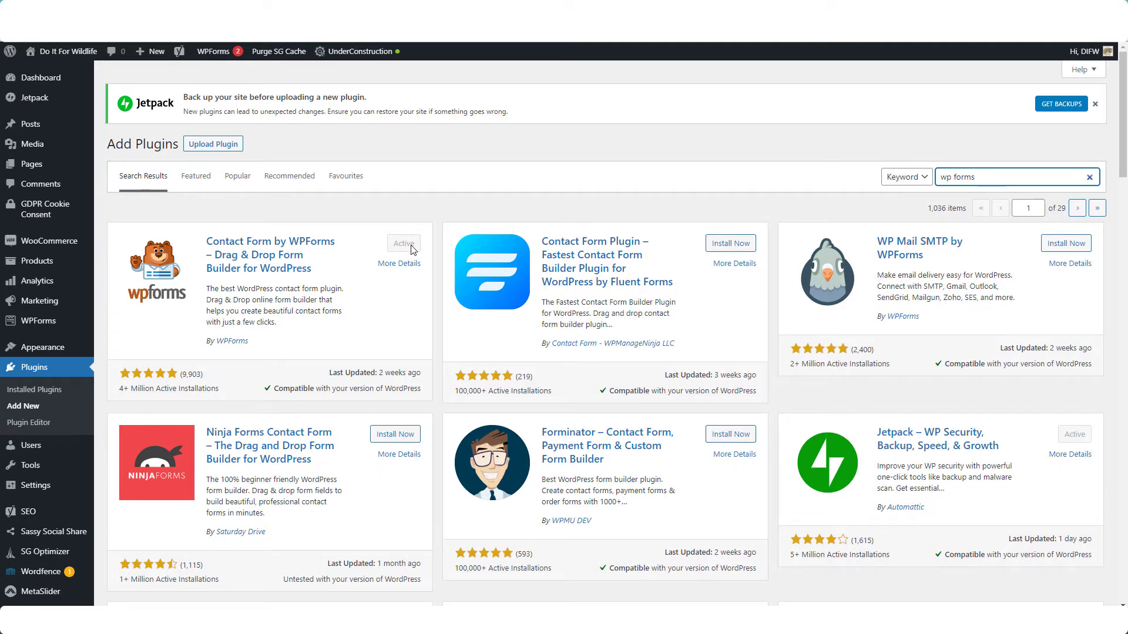
Create a new WPForms form from the Simple Contact Form template
{"action": "scroll", "coordinate": [413, 249], "scroll_direction": "down", "scroll_amount": 1}
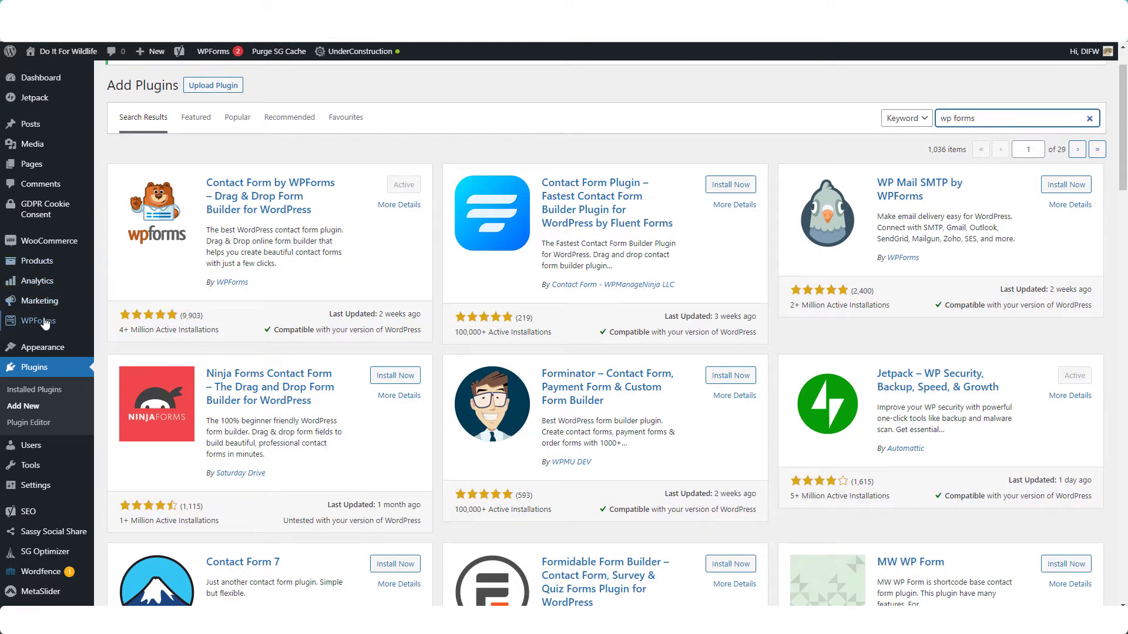
{"action": "mouse_move", "coordinate": [45, 323]}
{"action": "mouse_move", "coordinate": [50, 269]}
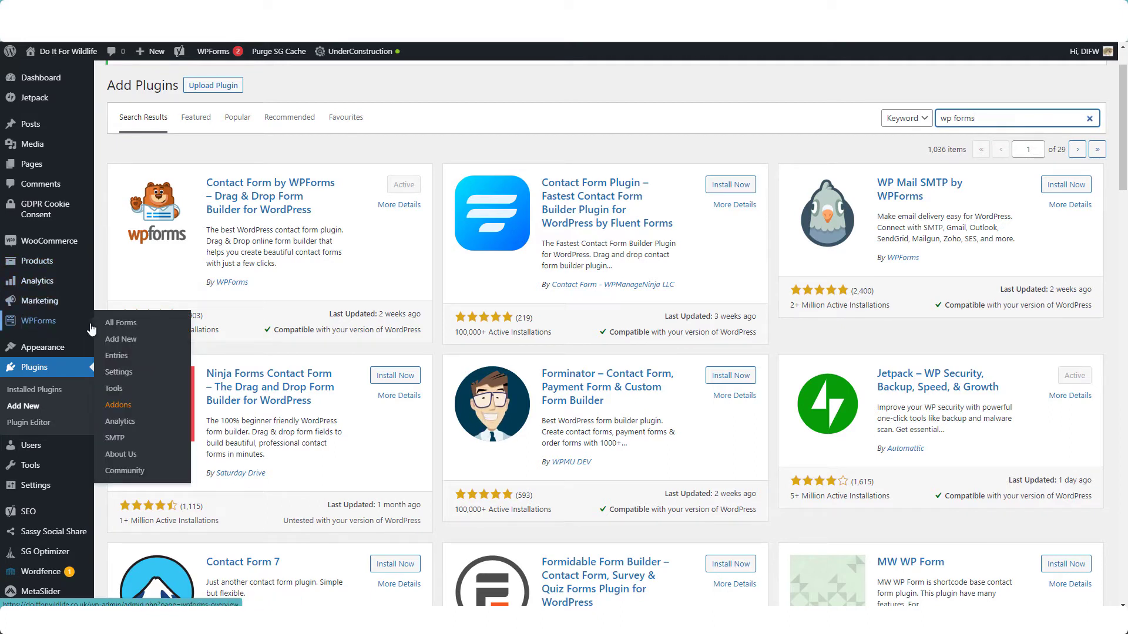
{"action": "left_click", "coordinate": [115, 341]}
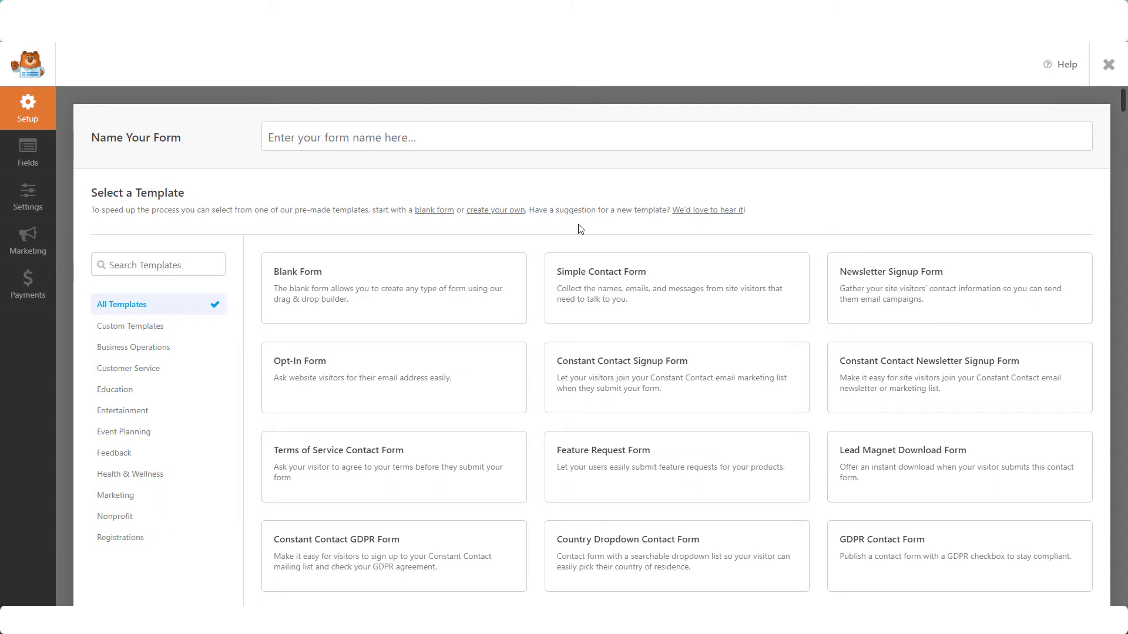
{"action": "mouse_move", "coordinate": [601, 270]}
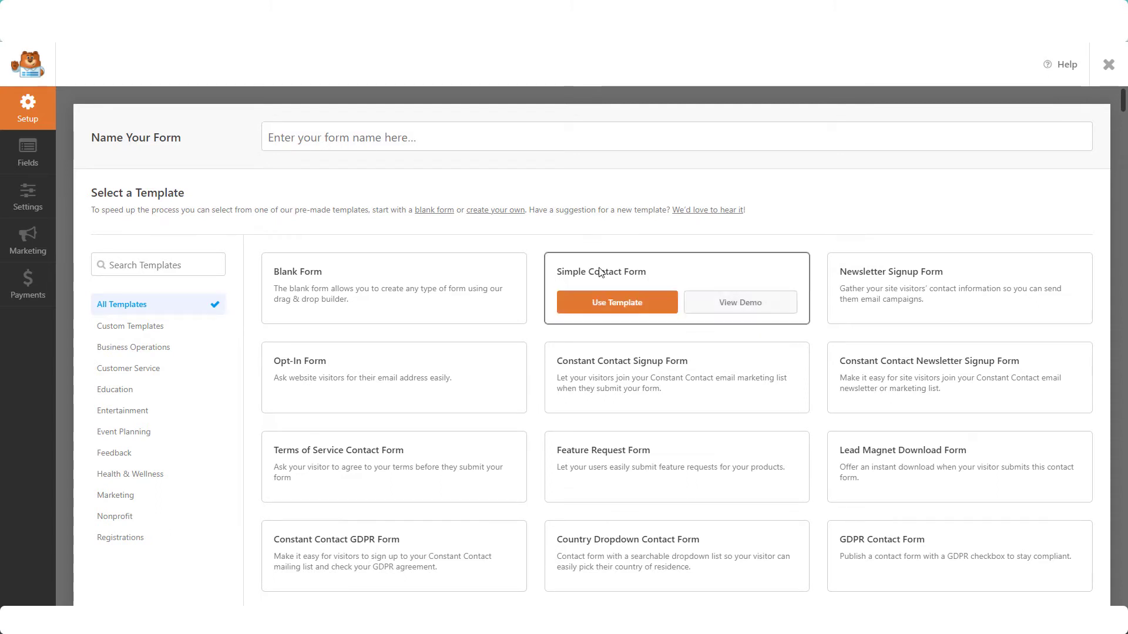
{"action": "left_click", "coordinate": [605, 304]}
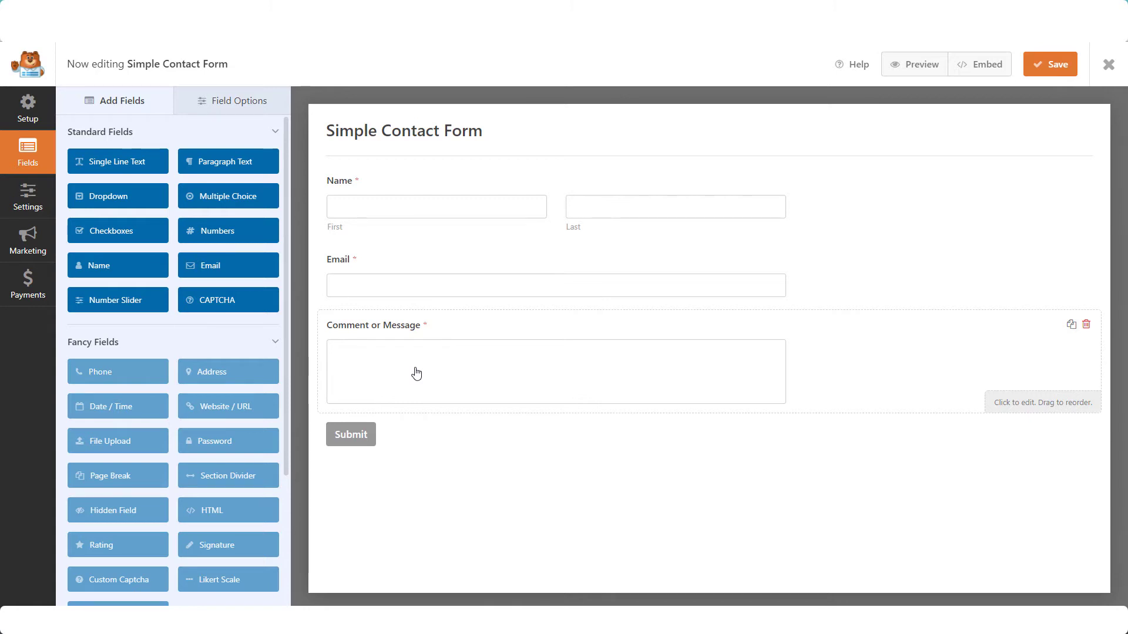
Set the Name field's format to Simple and change its label to "First Name"
{"action": "left_click", "coordinate": [420, 216]}
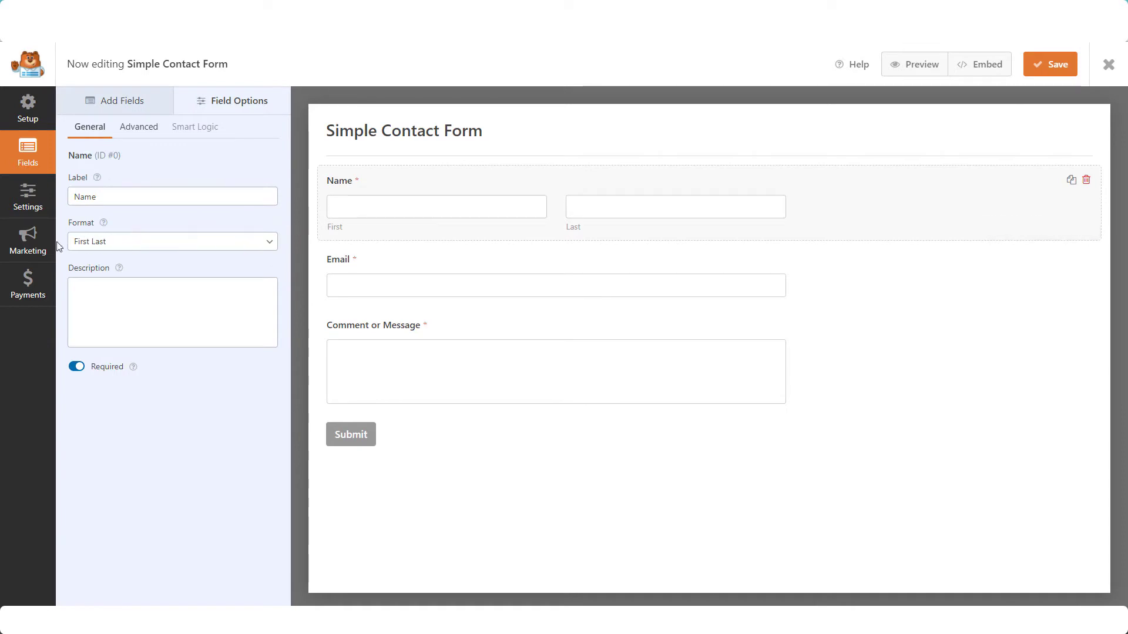
{"action": "left_click", "coordinate": [237, 242]}
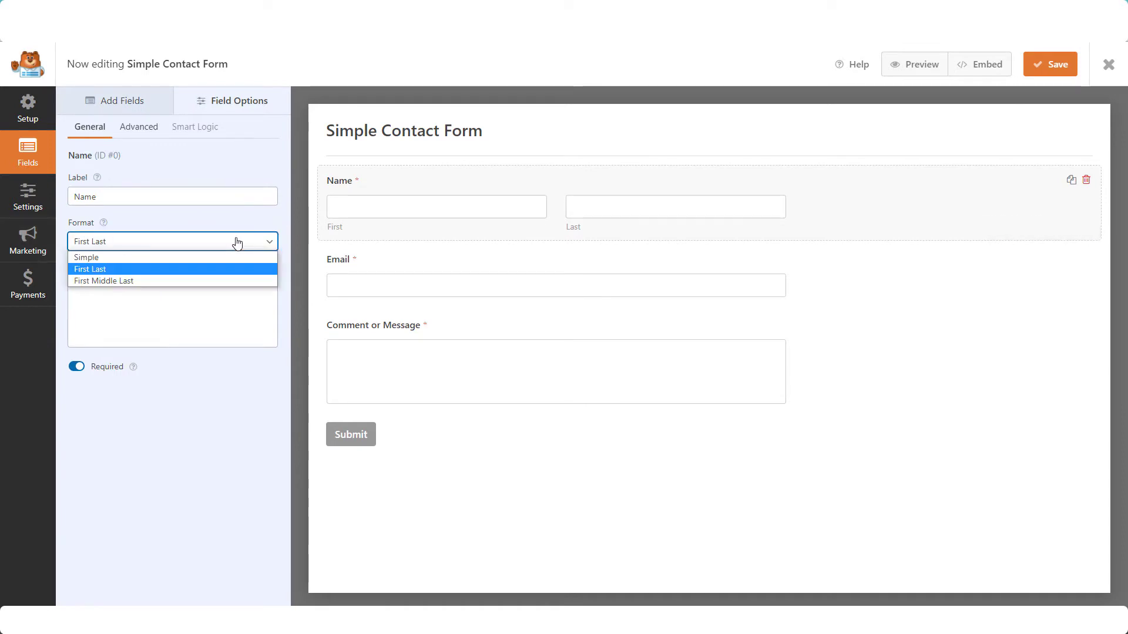
{"action": "left_click", "coordinate": [98, 259]}
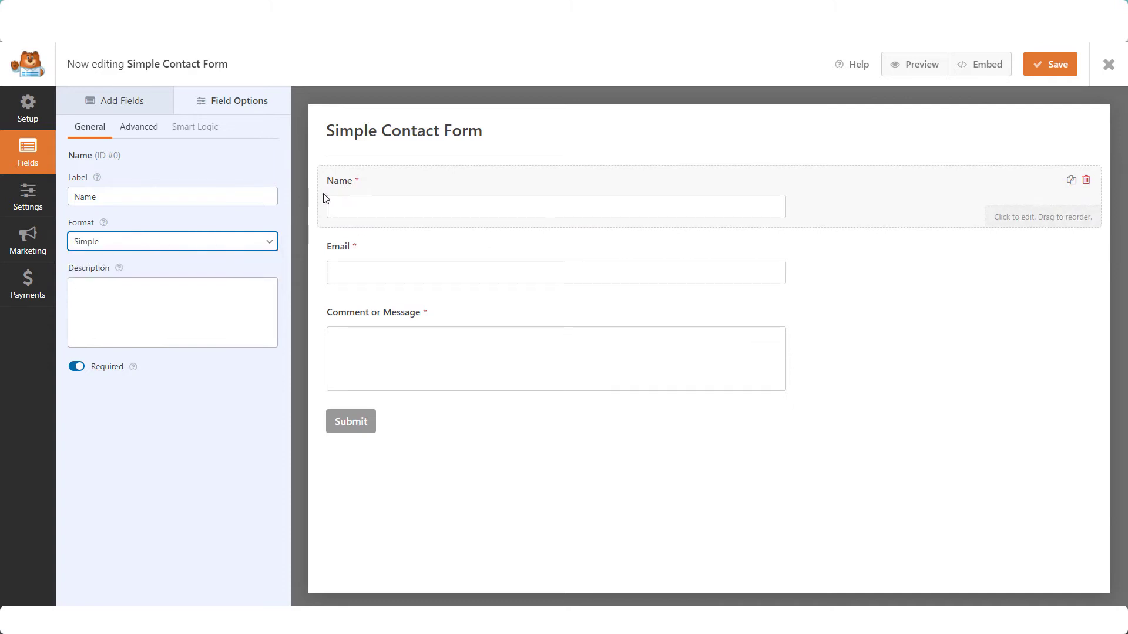
{"action": "left_click", "coordinate": [77, 196]}
{"action": "type", "text": "First"}
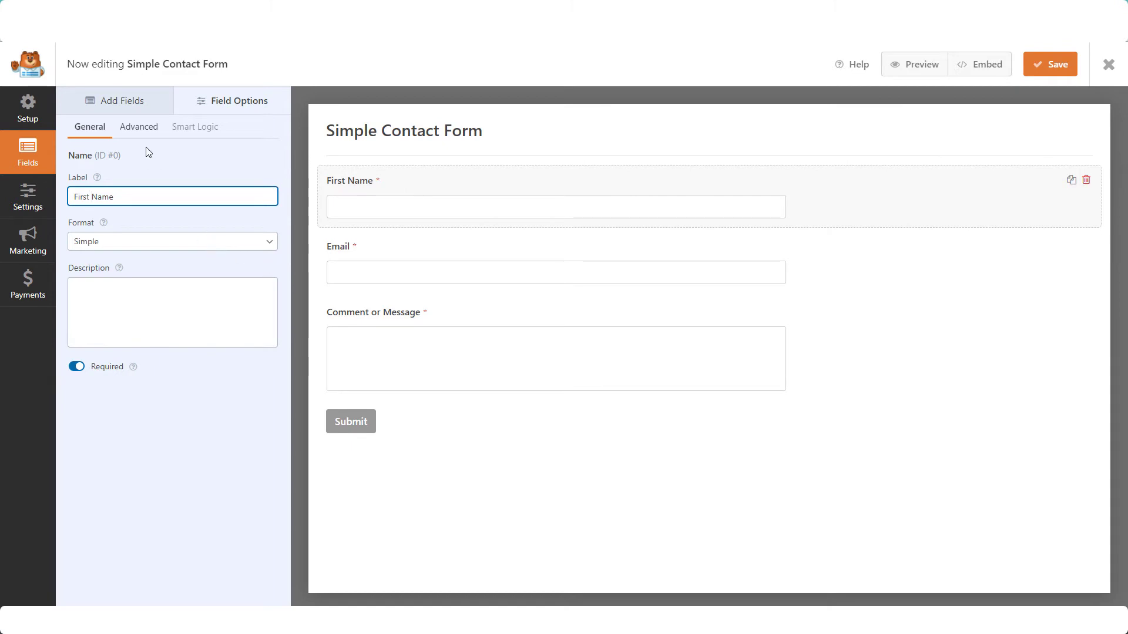
Add a Dropdown field between Email and Comment or Message, labelled "Select a Reason for Your Message"
{"action": "left_click", "coordinate": [131, 110]}
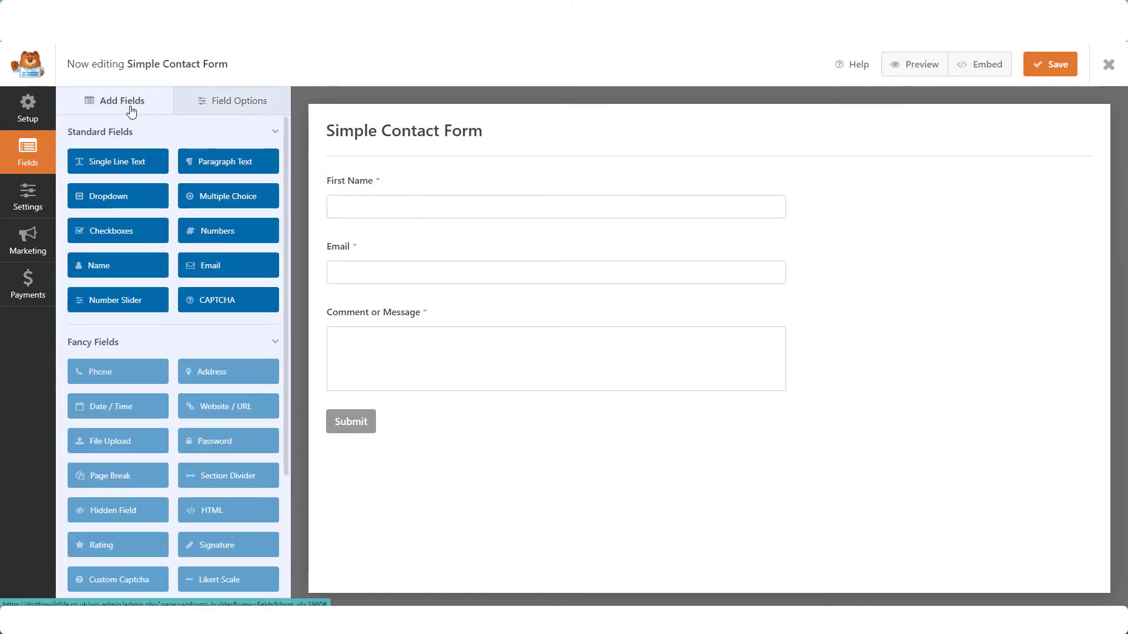
{"action": "left_click_drag", "start_coordinate": [114, 201], "coordinate": [353, 310]}
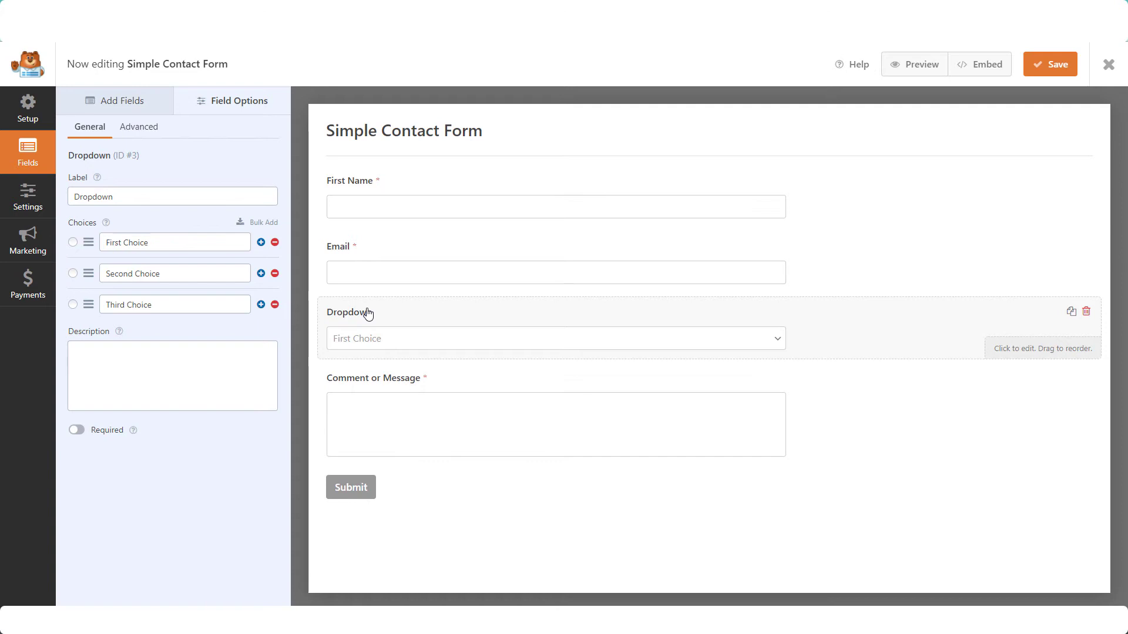
{"action": "left_click_drag", "start_coordinate": [114, 197], "coordinate": [70, 194]}
{"action": "type", "text": "S"}
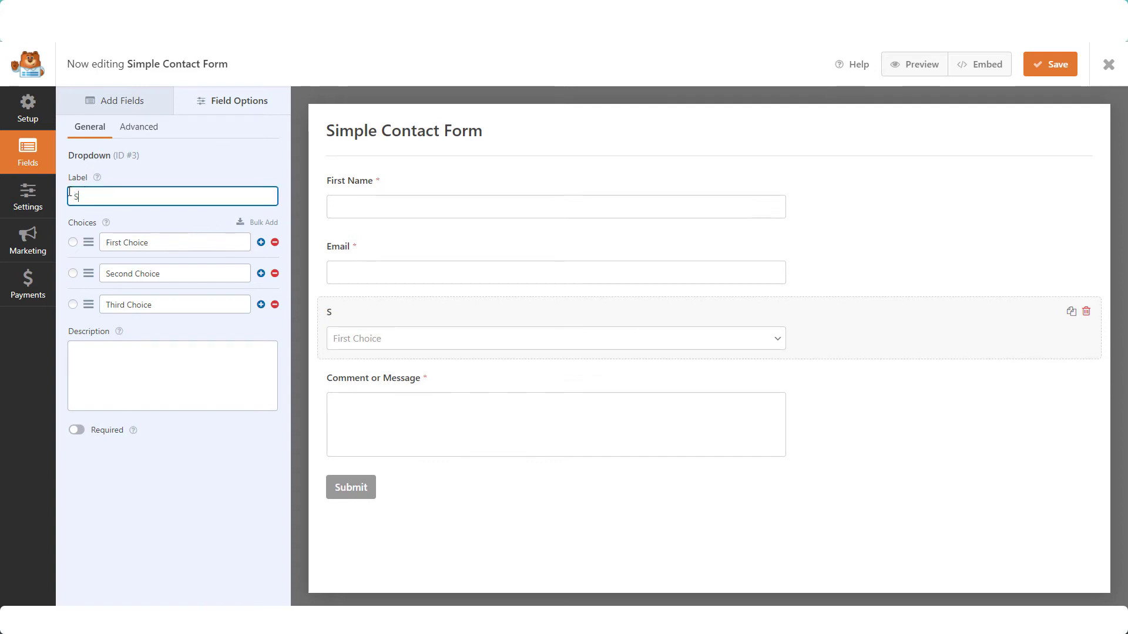
{"action": "type", "text": "elect a Reason for Your Messag"}
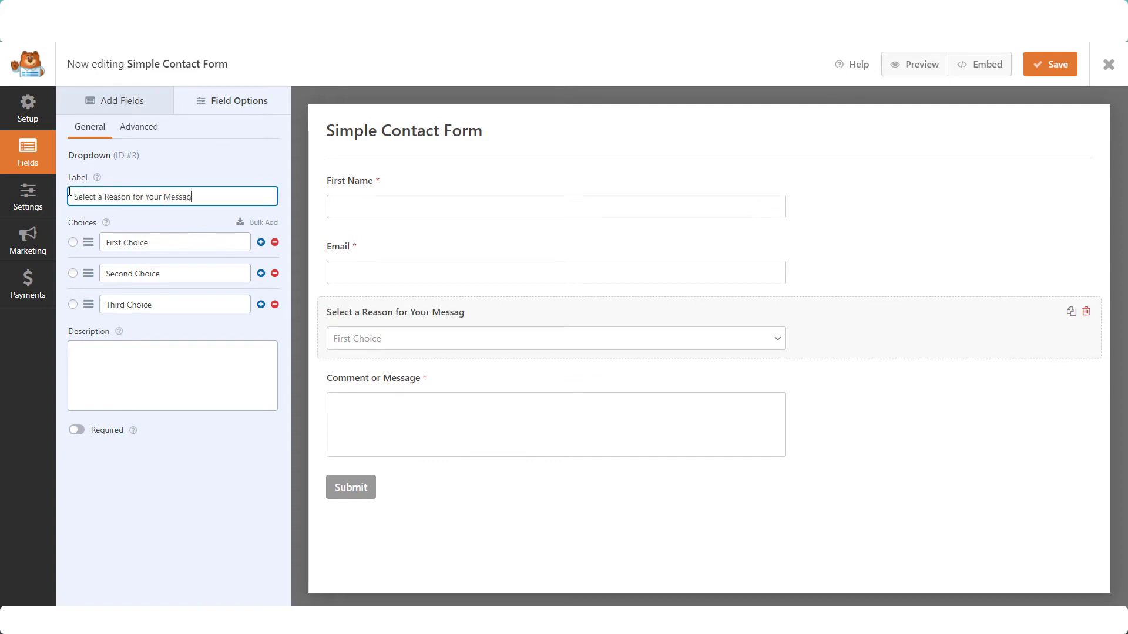
{"action": "type", "text": "e"}
Rename the dropdown's first two choices to "I have a question" and "I have a suggestion"
{"action": "left_click", "coordinate": [139, 242]}
{"action": "triple_click", "coordinate": [156, 242]}
{"action": "type", "text": "I have a question"}
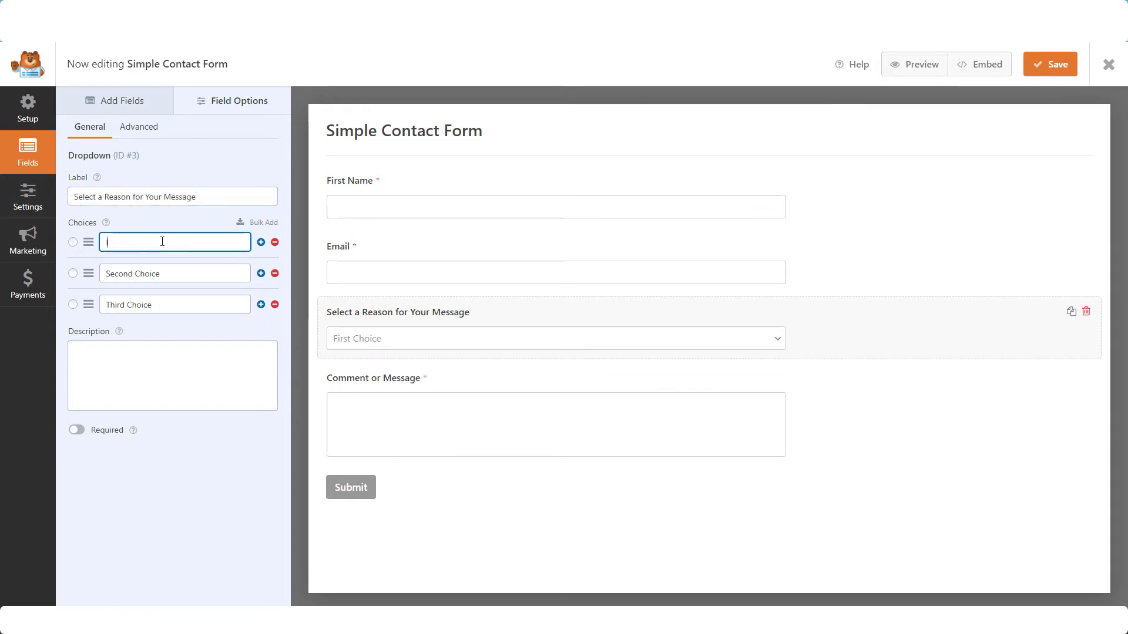
{"action": "key", "text": "Tab"}
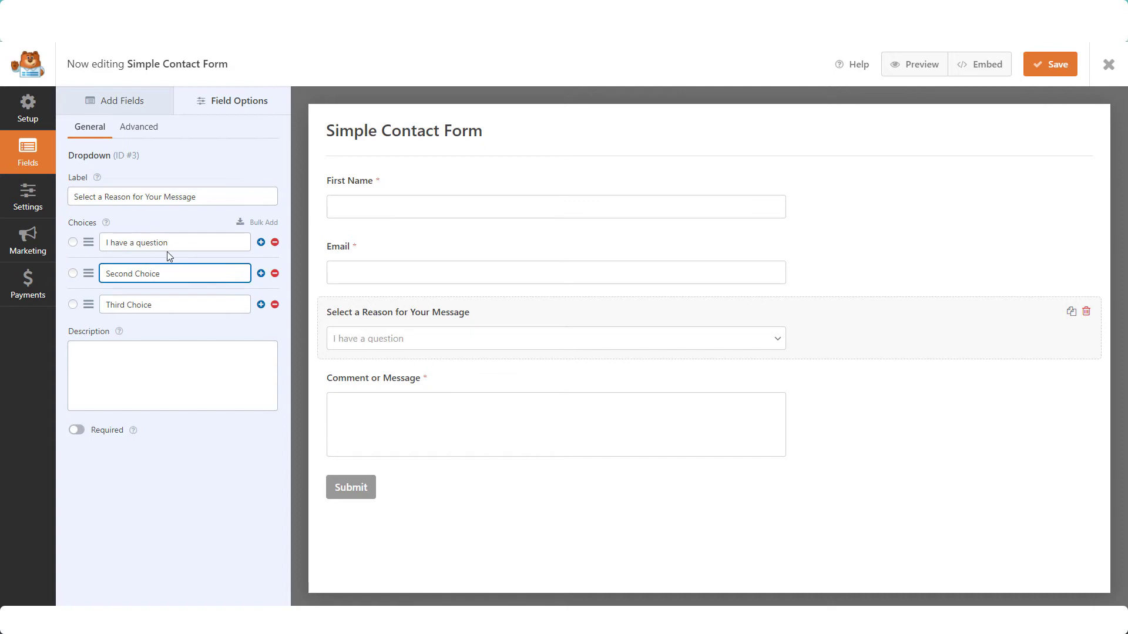
{"action": "left_click_drag", "start_coordinate": [160, 273], "coordinate": [105, 271]}
{"action": "type", "text": "I have a suggestion"}
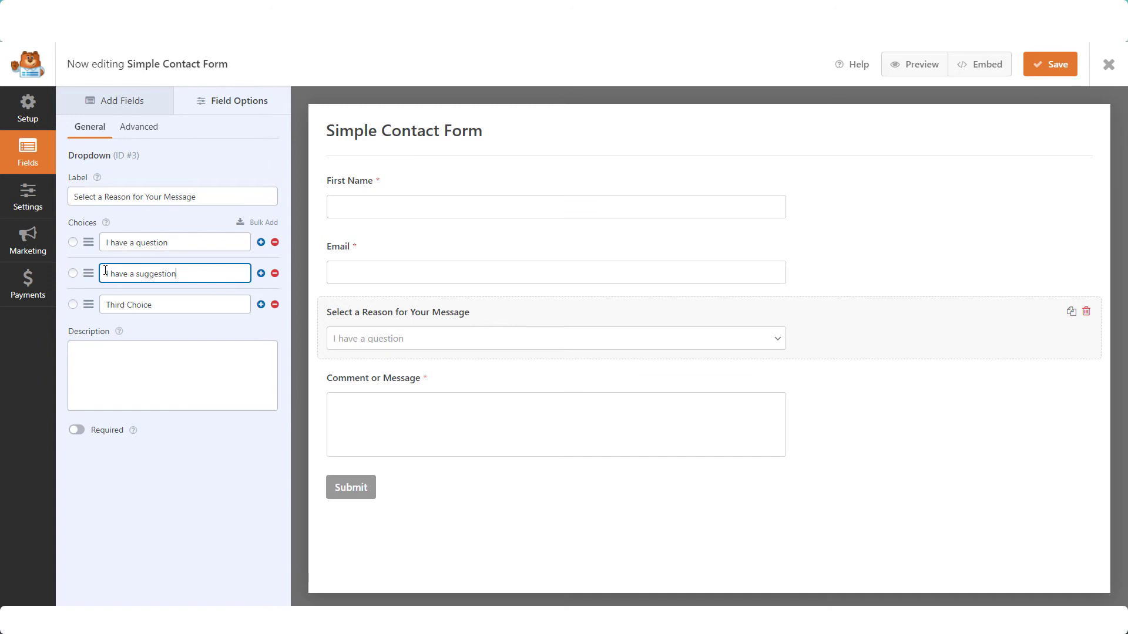
{"action": "left_click", "coordinate": [261, 305]}
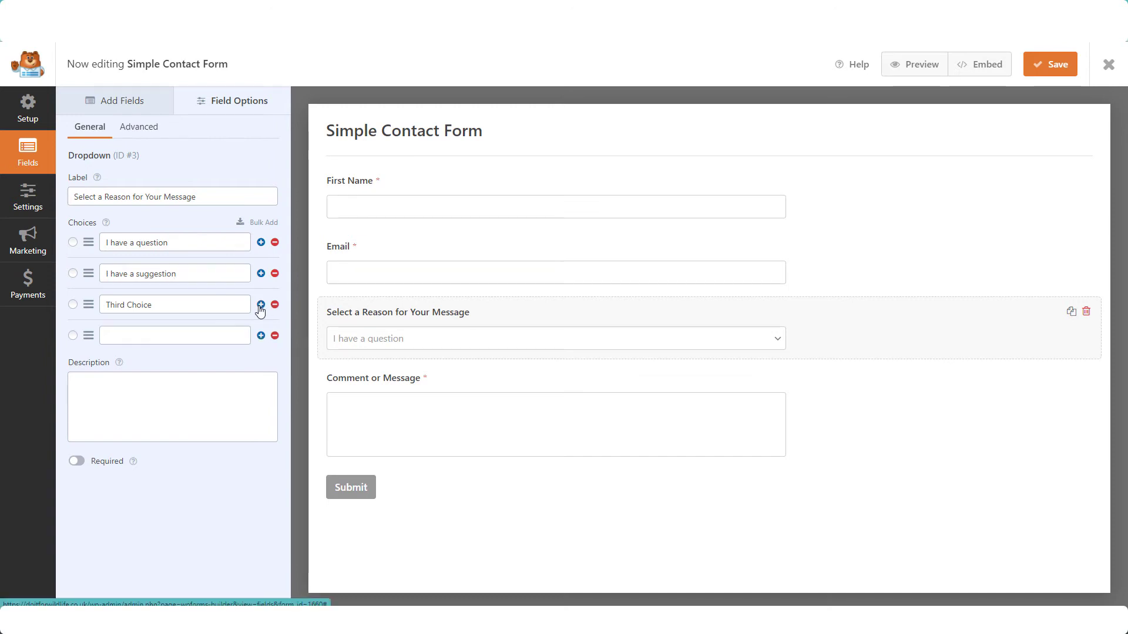
{"action": "left_click", "coordinate": [261, 336]}
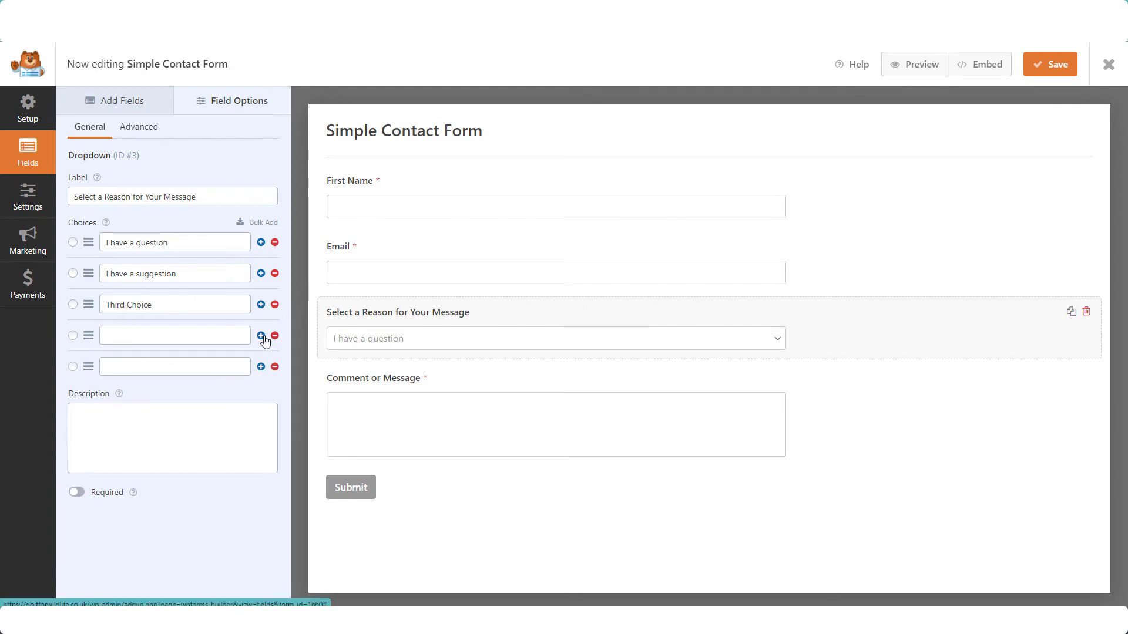
{"action": "left_click", "coordinate": [274, 367]}
{"action": "left_click", "coordinate": [275, 336]}
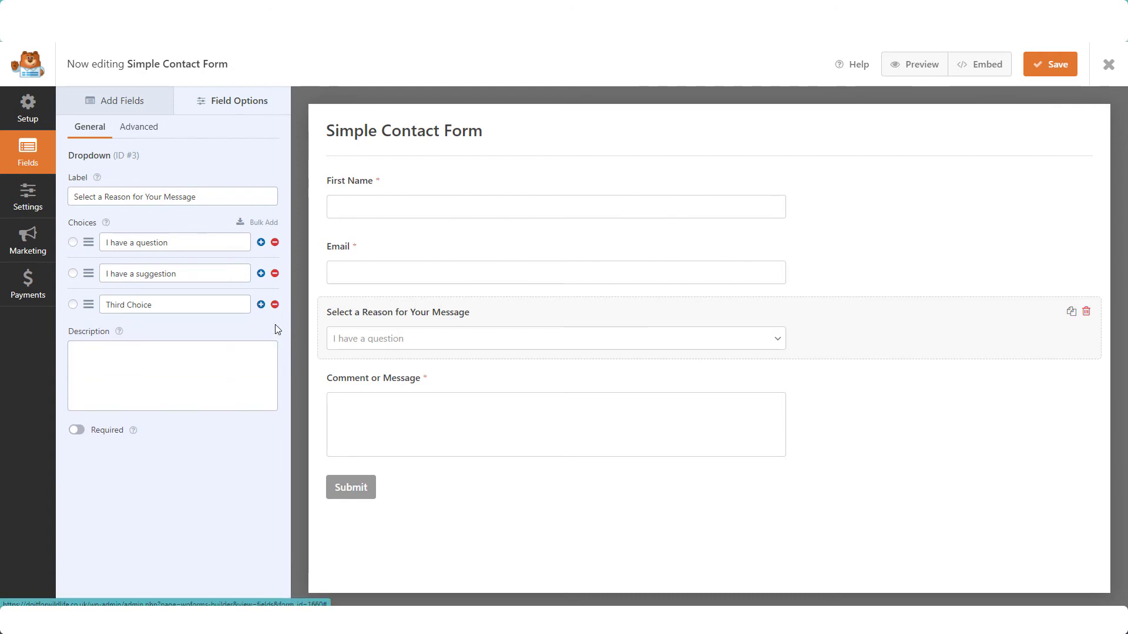
Remove the dropdown's "Third Choice" option and make the field required
{"action": "left_click", "coordinate": [275, 304]}
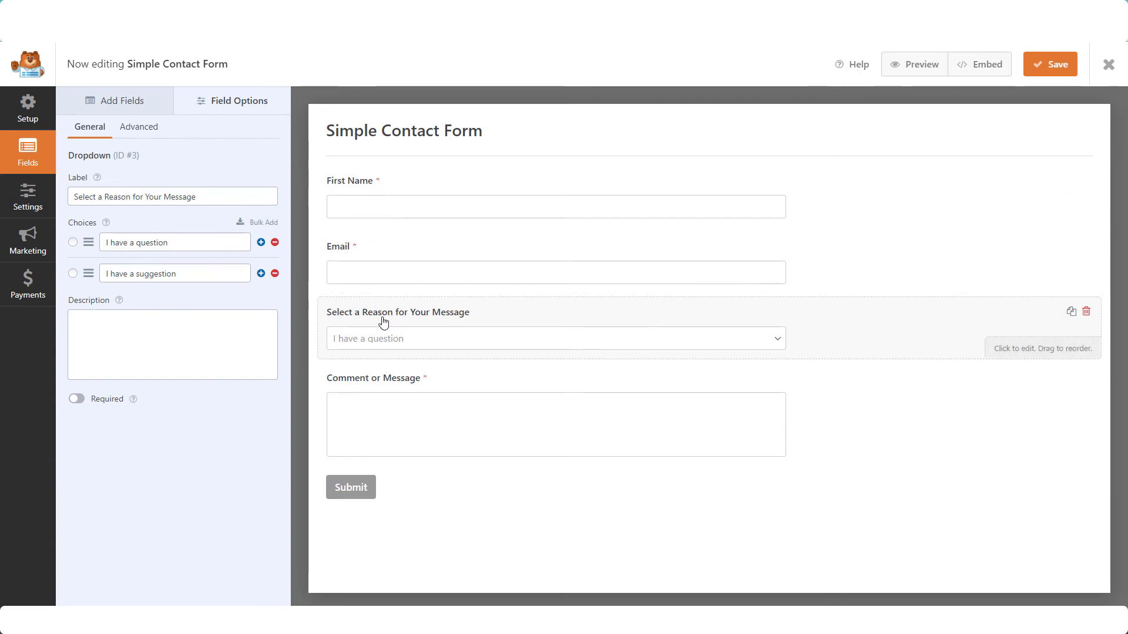
{"action": "left_click", "coordinate": [78, 399]}
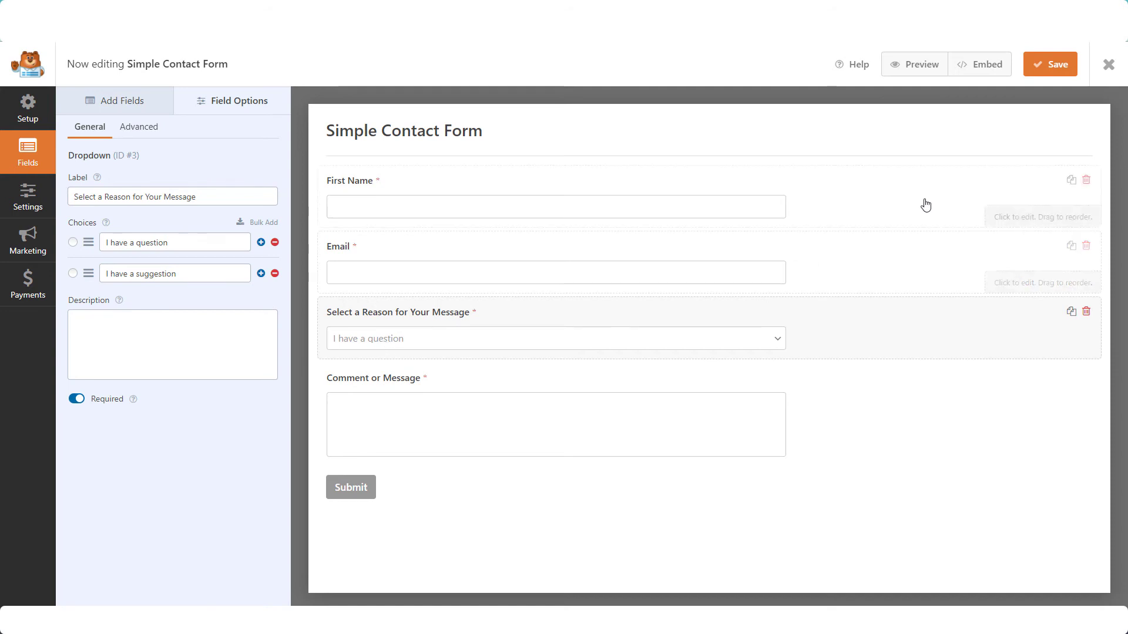
Save the form and preview it, testing the reason dropdown with "I have a suggestion"
{"action": "left_click", "coordinate": [1053, 66]}
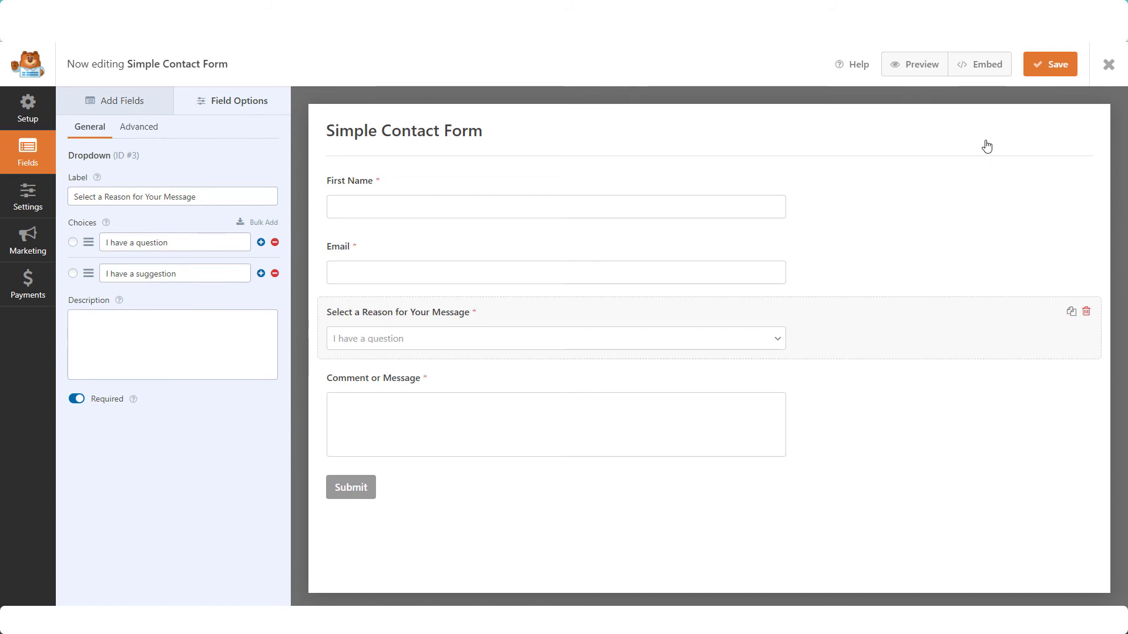
{"action": "left_click", "coordinate": [902, 64]}
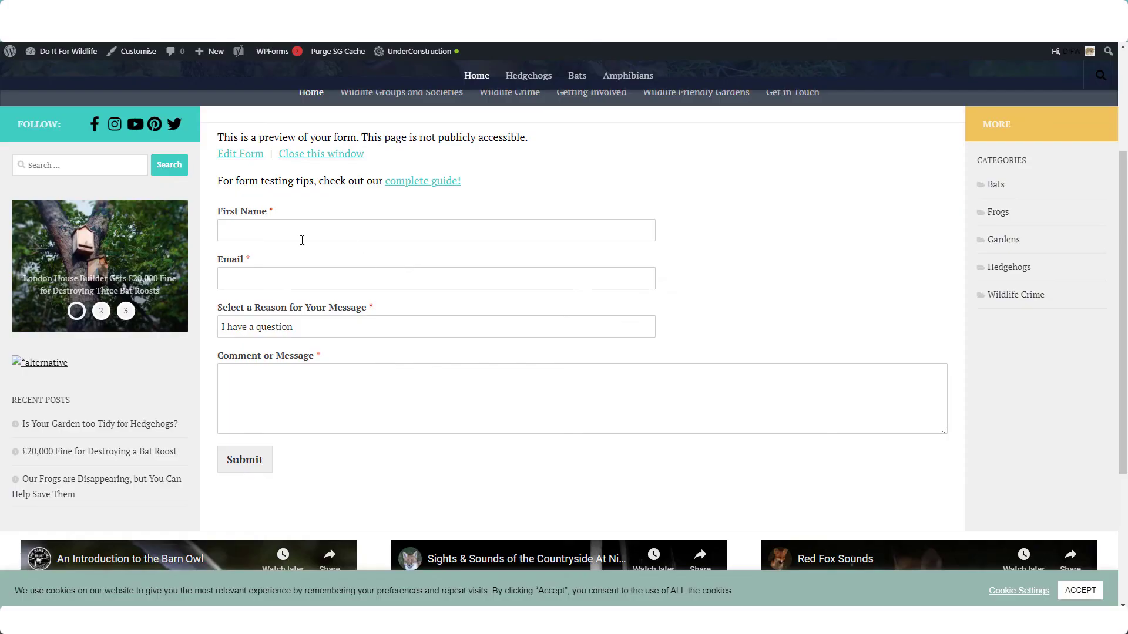
{"action": "left_click", "coordinate": [634, 329]}
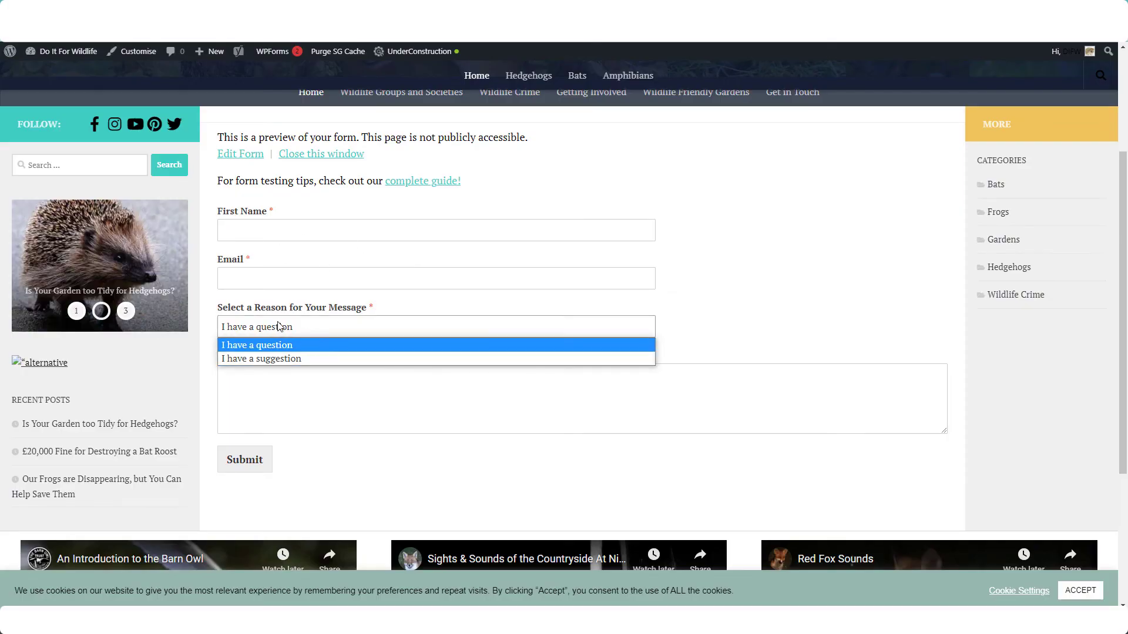
{"action": "left_click", "coordinate": [253, 362]}
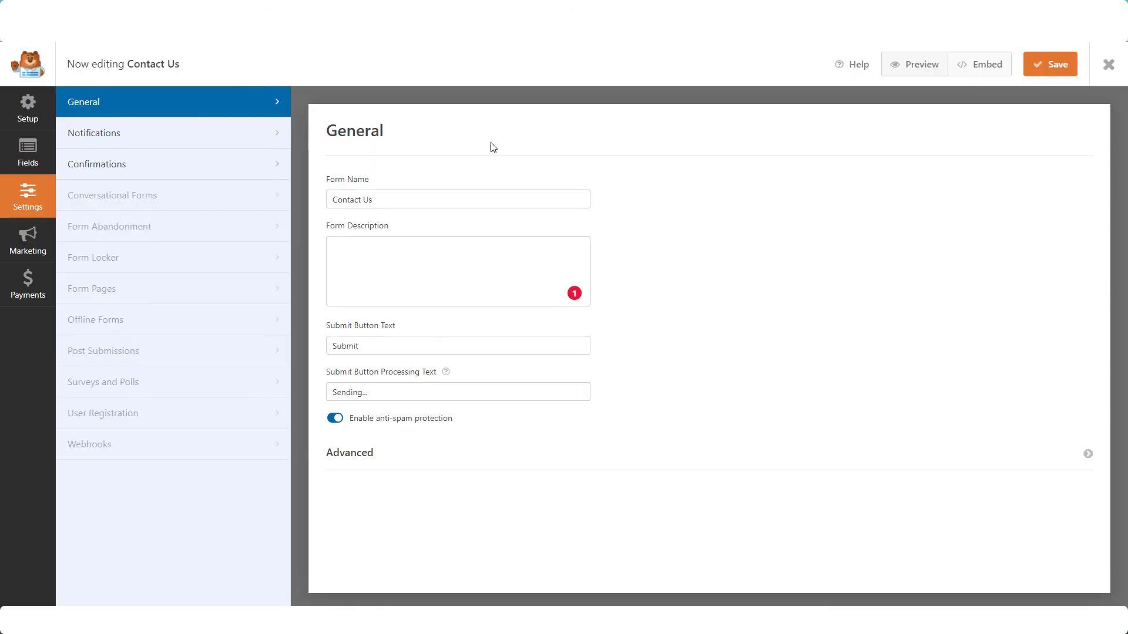
Embed the Contact Us form in a new page named "Get in Touch"
{"action": "left_click", "coordinate": [965, 69]}
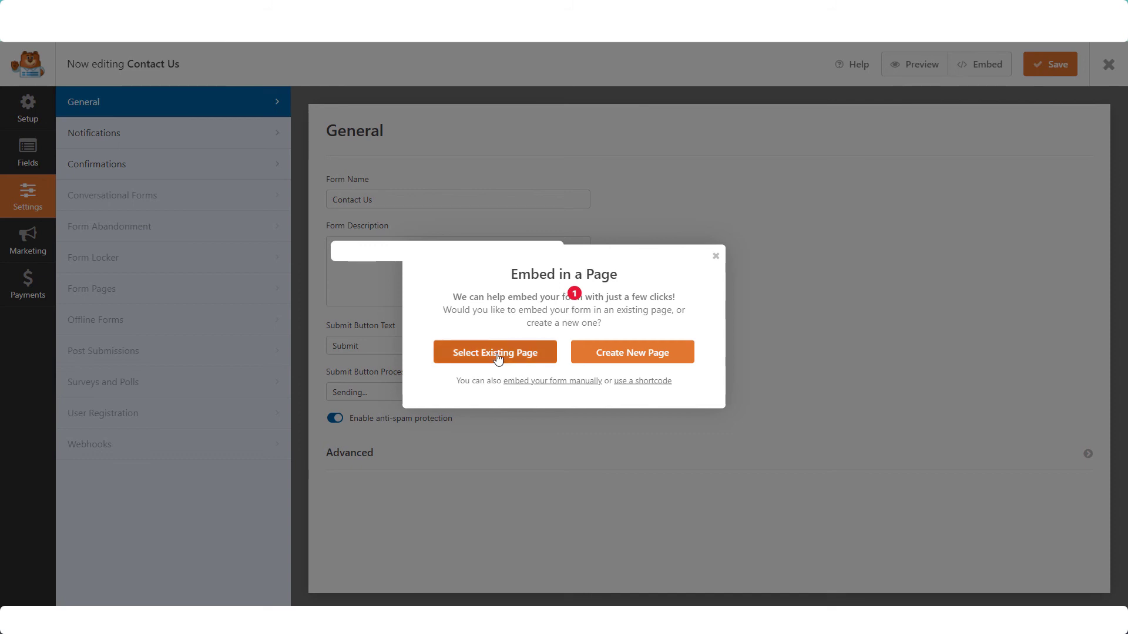
{"action": "left_click", "coordinate": [606, 356]}
{"action": "type", "text": "Get"}
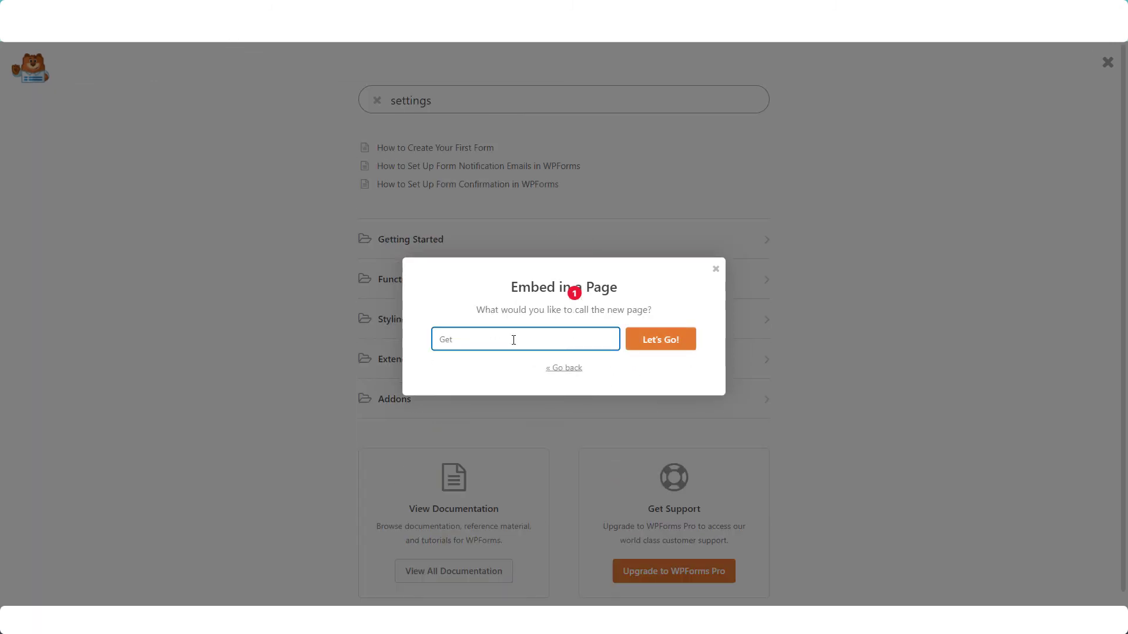
{"action": "type", "text": " in Touch"}
{"action": "left_click", "coordinate": [657, 345]}
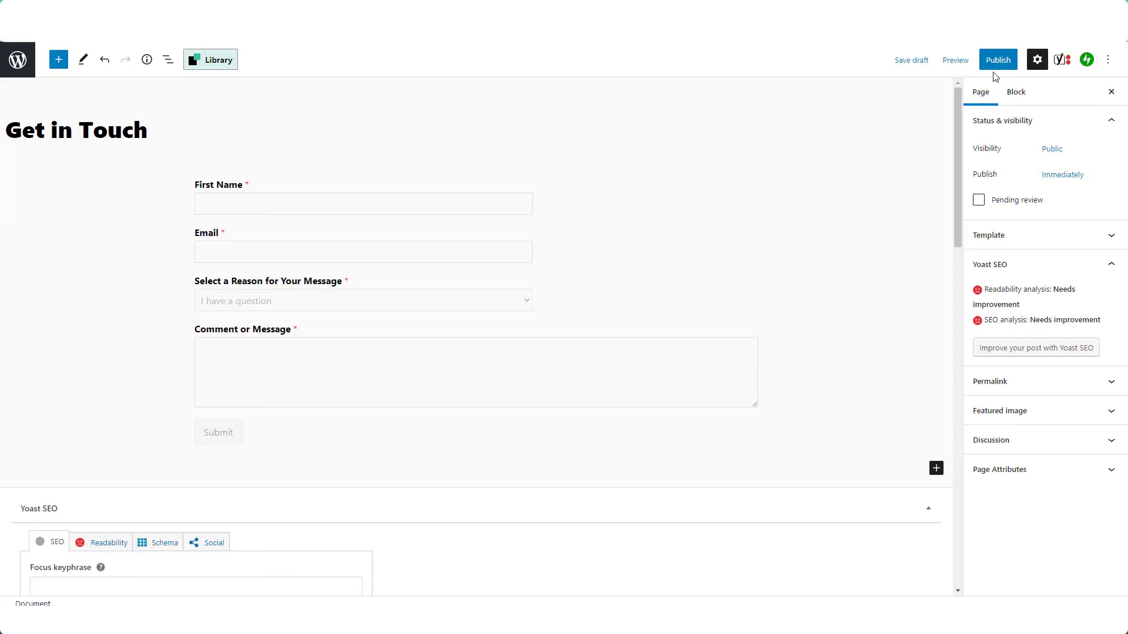
Publish the Get in Touch page and view it on the live site
{"action": "left_click", "coordinate": [997, 62]}
{"action": "left_click", "coordinate": [996, 62]}
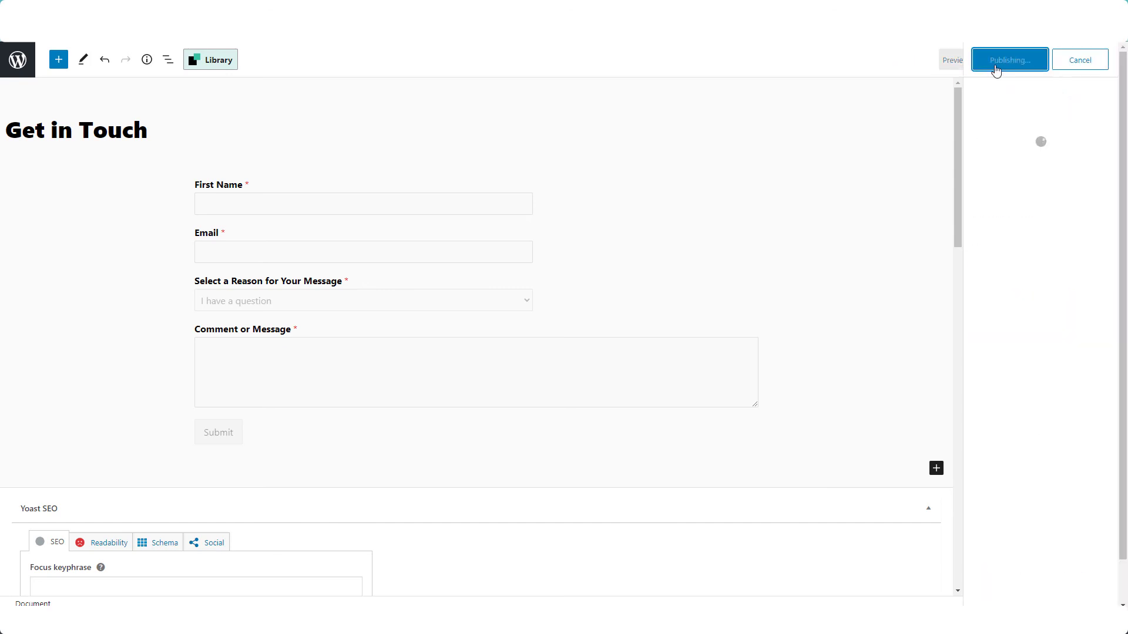
{"action": "left_click", "coordinate": [122, 574]}
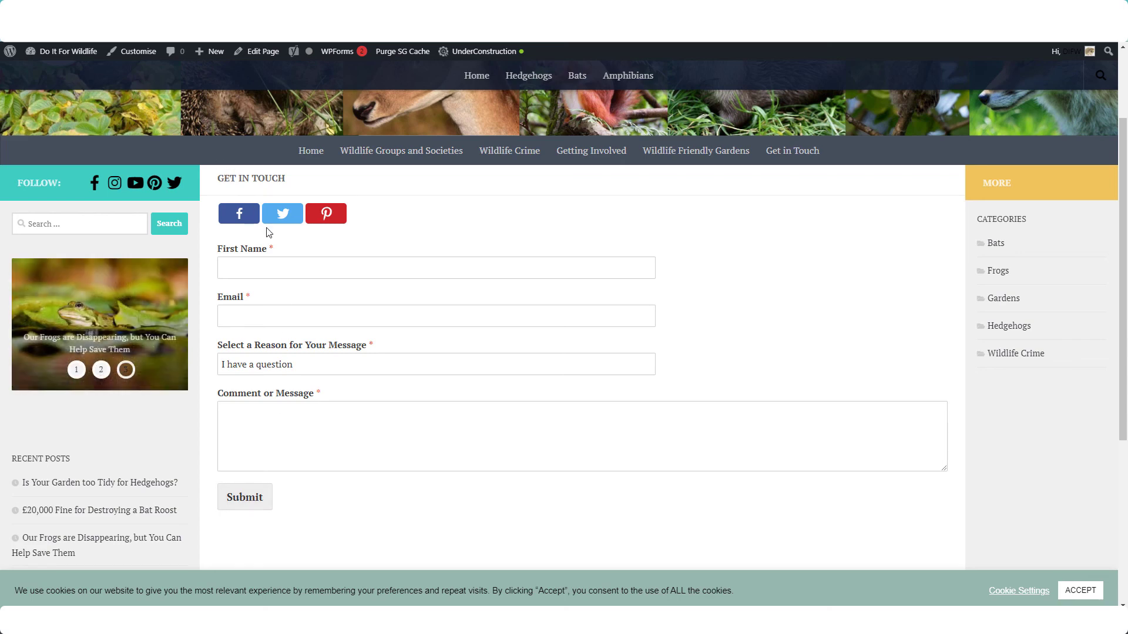
Return to the site's admin dashboard and open the list of all users
{"action": "mouse_move", "coordinate": [58, 51]}
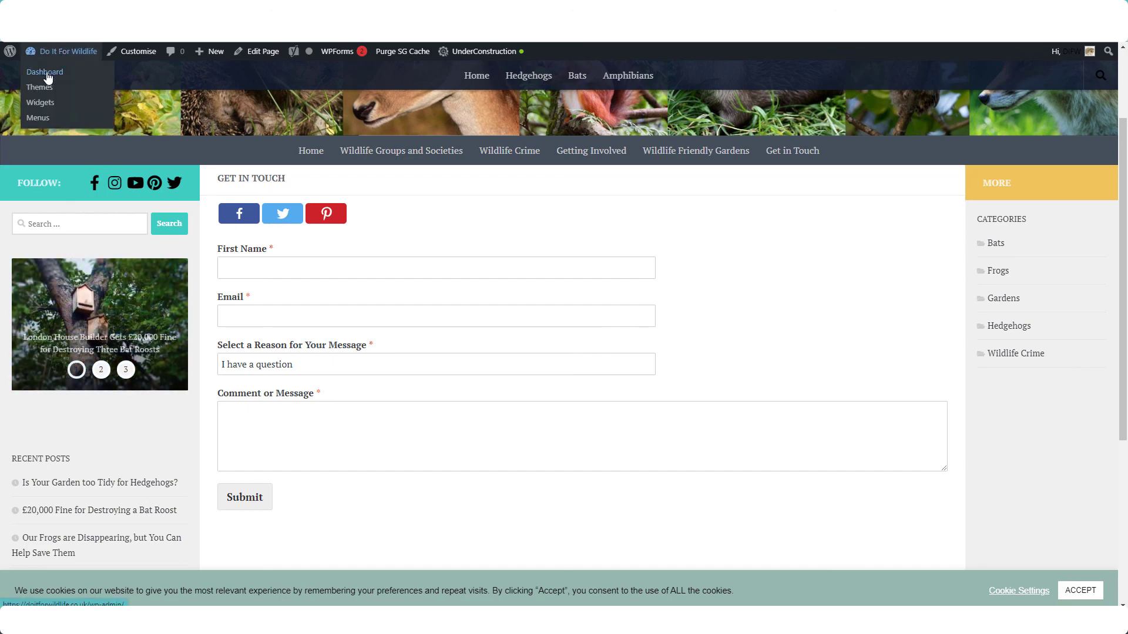
{"action": "left_click", "coordinate": [47, 73]}
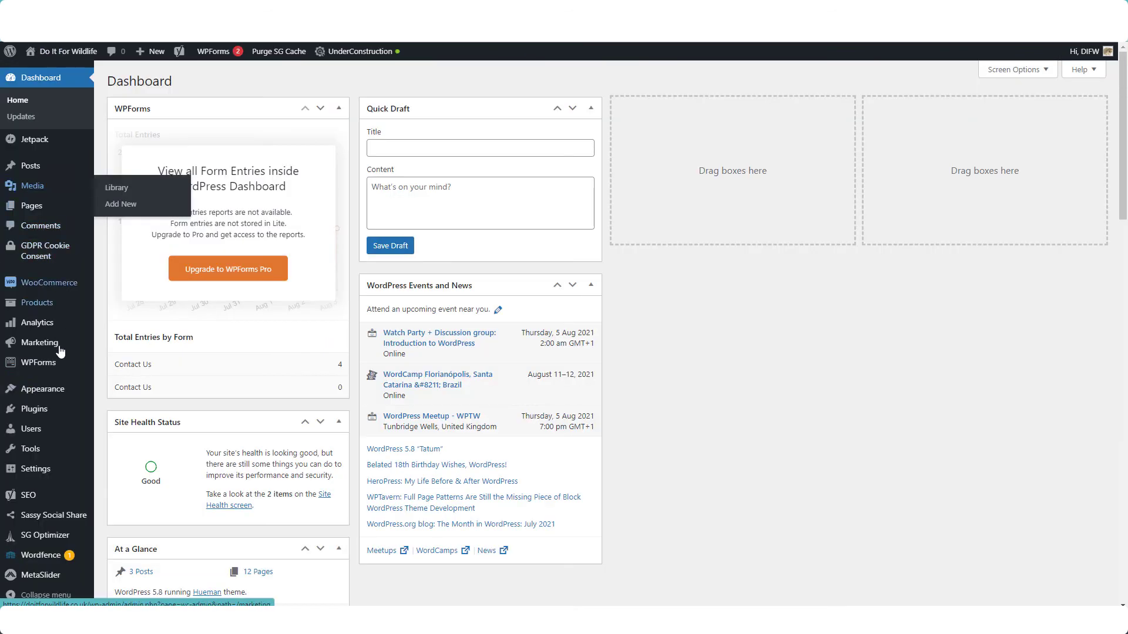
{"action": "left_click", "coordinate": [31, 433]}
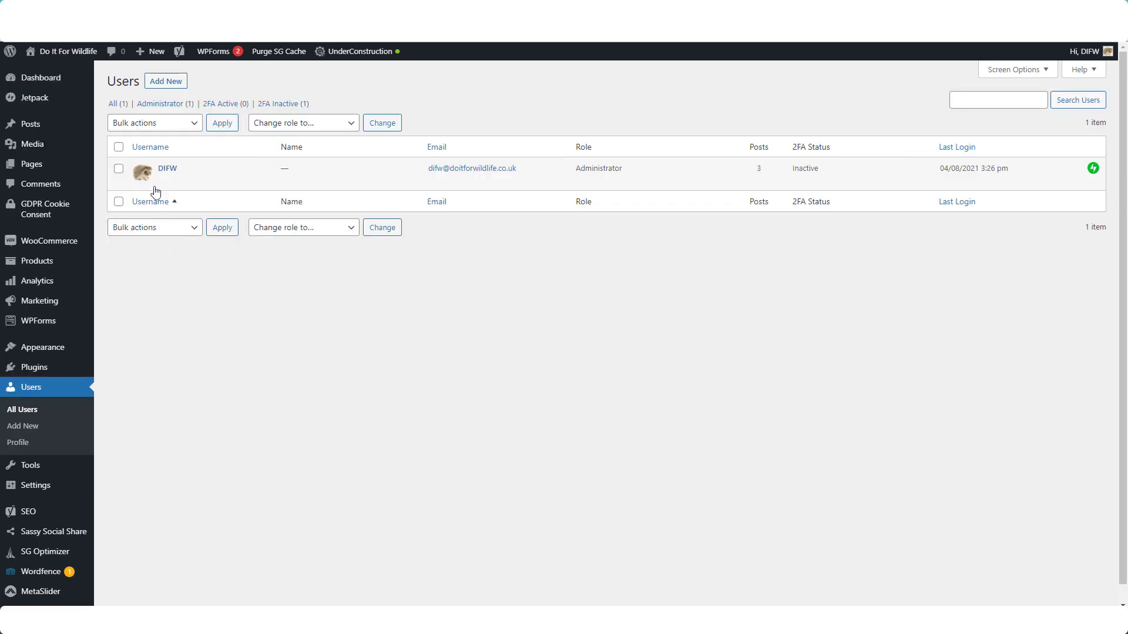